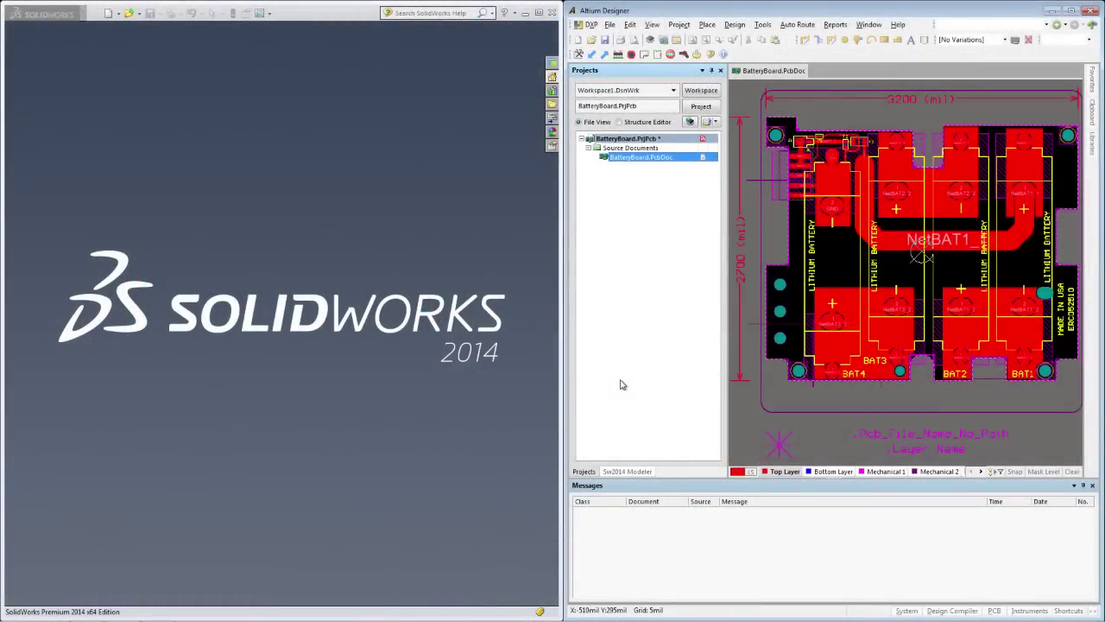
# - In the Sw2014 Modeler, expand PCB, PCB Features and Components, keeping Vias, Traces and Polygons checked
pyautogui.click(629, 471)
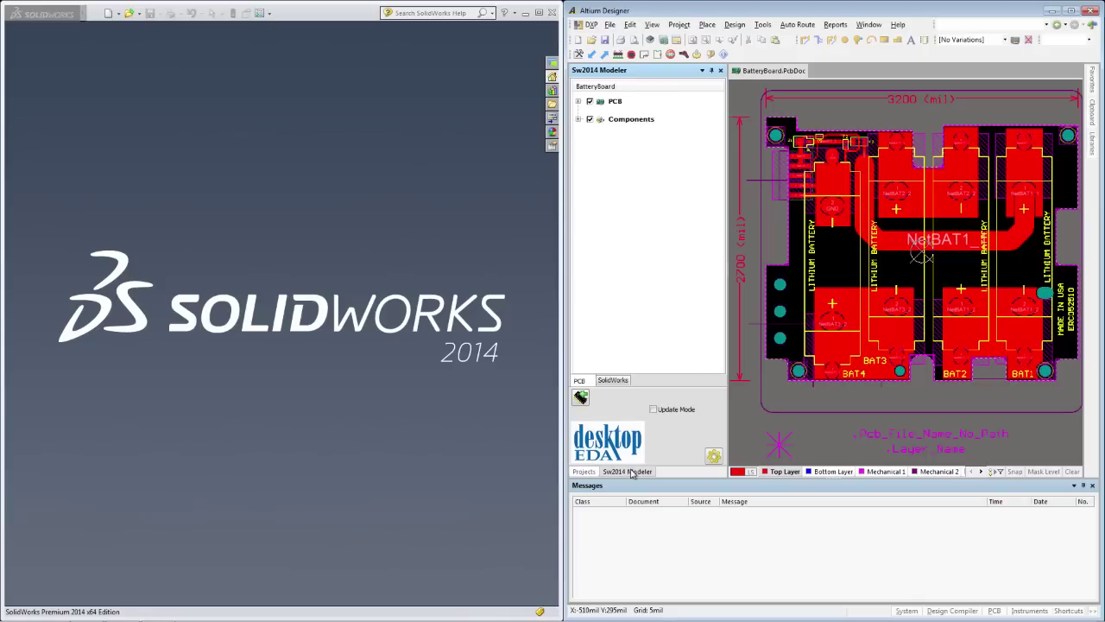
pyautogui.click(578, 119)
pyautogui.click(579, 102)
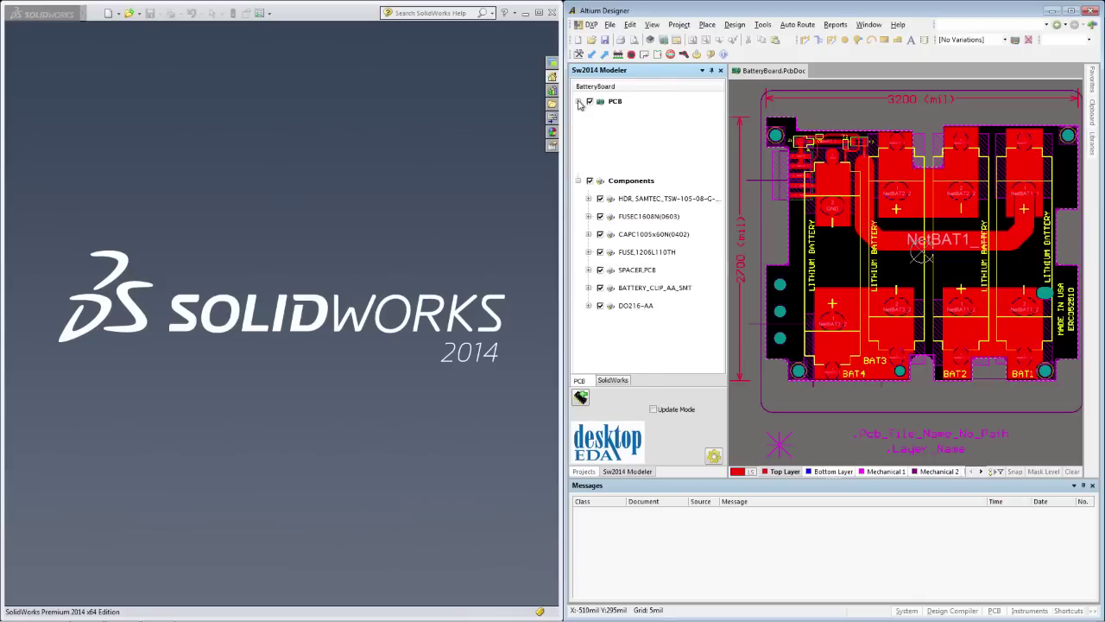
pyautogui.click(588, 155)
pyautogui.click(628, 155)
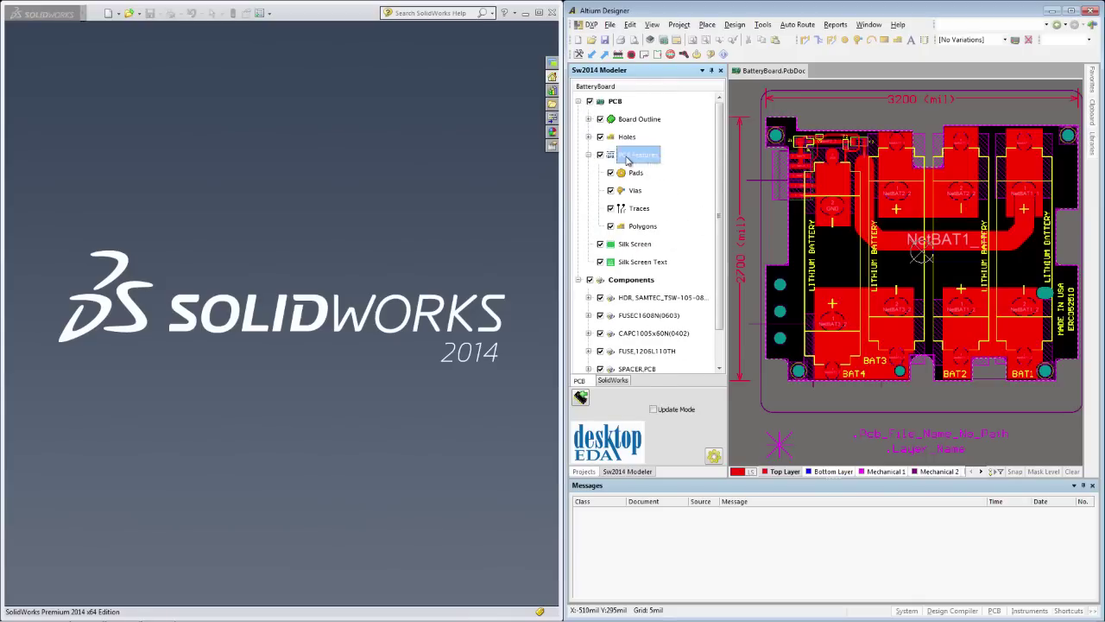
pyautogui.click(610, 173)
pyautogui.click(611, 191)
pyautogui.click(611, 208)
pyautogui.click(611, 226)
# - Review the modeler's Document Locations and Auto Parts preferences and accept them
pyautogui.click(714, 458)
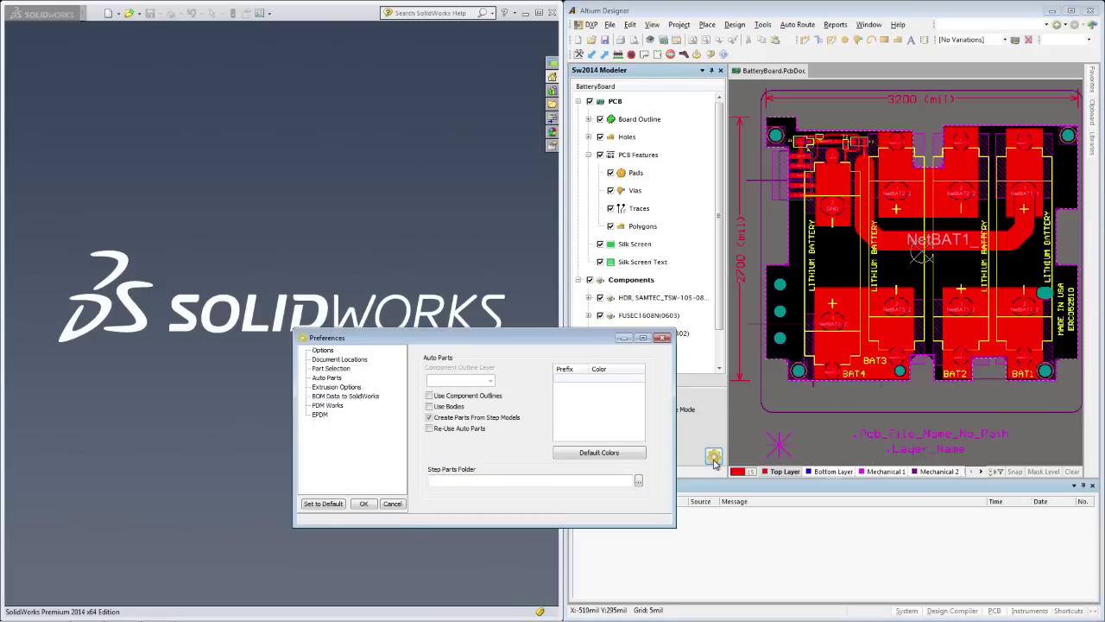
pyautogui.click(339, 359)
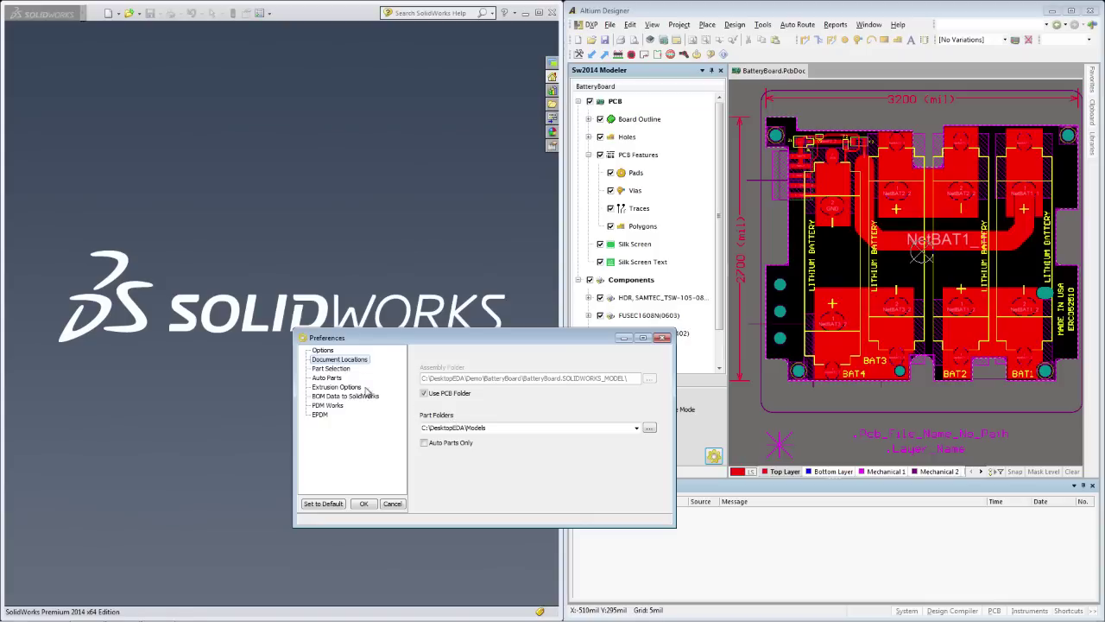
pyautogui.click(327, 377)
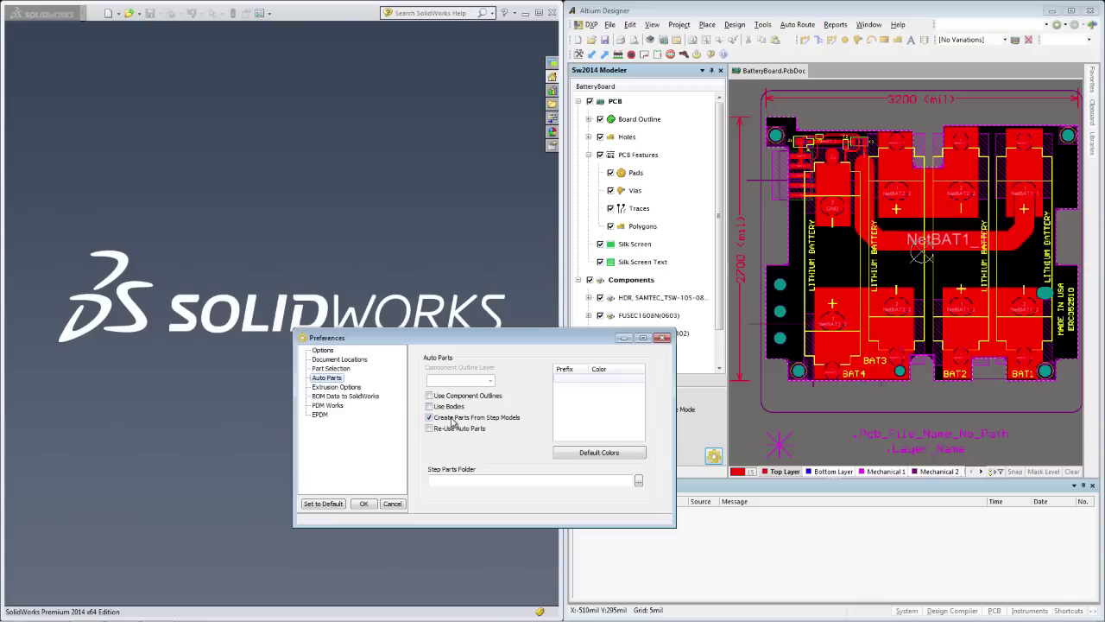
pyautogui.click(365, 504)
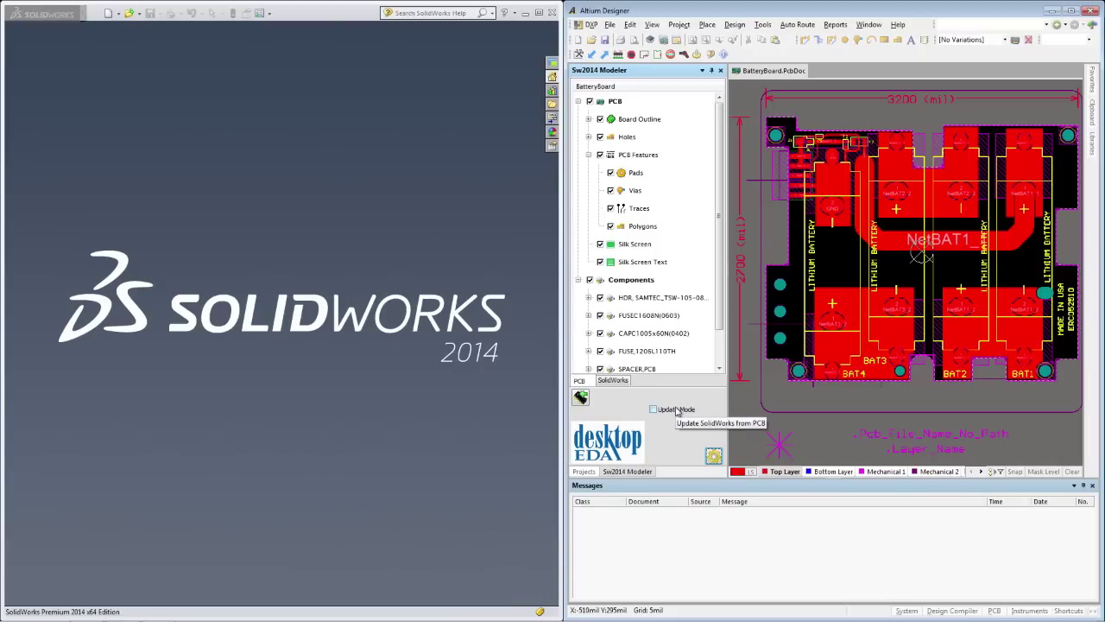
# - Export BatteryBoard to SOLIDWORKS as an assembly with the PCB, batteries and spacers
pyautogui.click(583, 404)
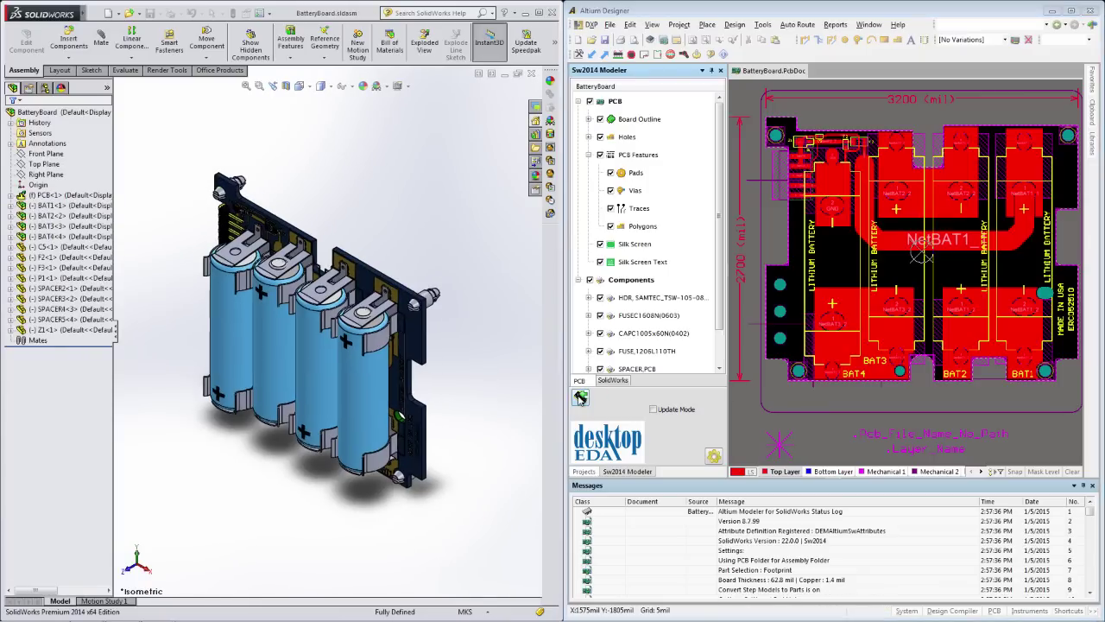
# - Show the SOLIDWORKS assembly plain Shaded from the Front view
pyautogui.click(328, 88)
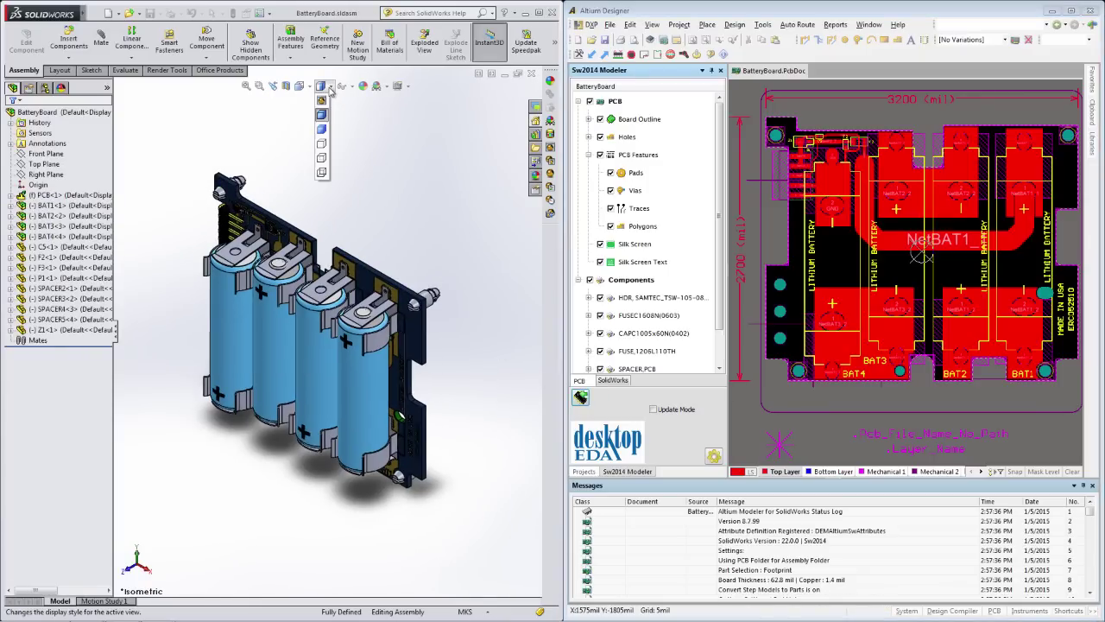
pyautogui.click(322, 129)
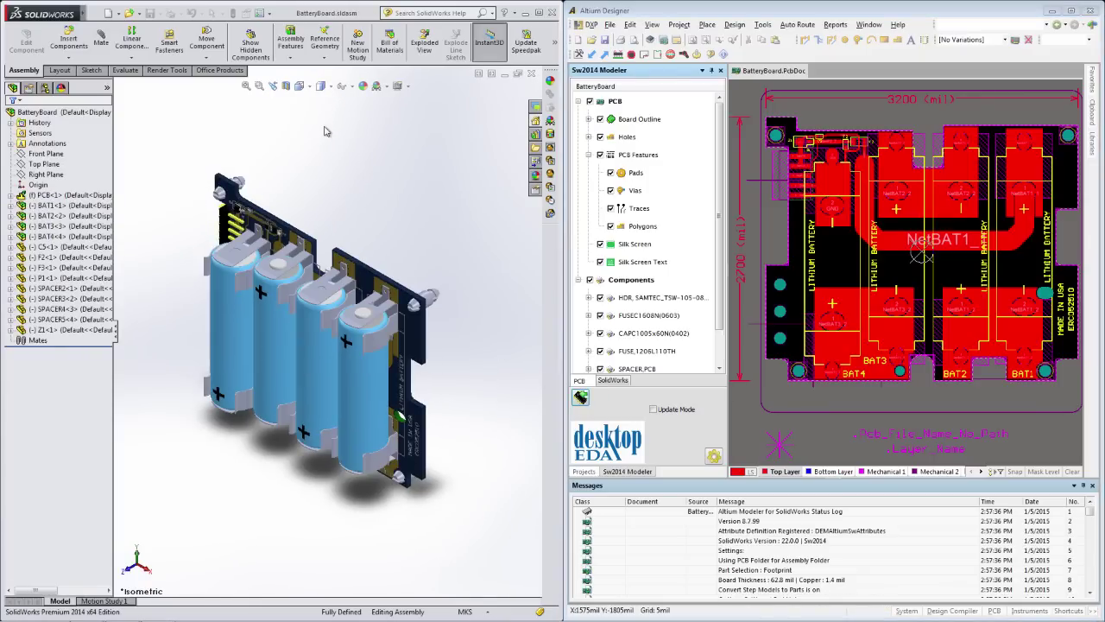
pyautogui.click(300, 86)
pyautogui.click(316, 131)
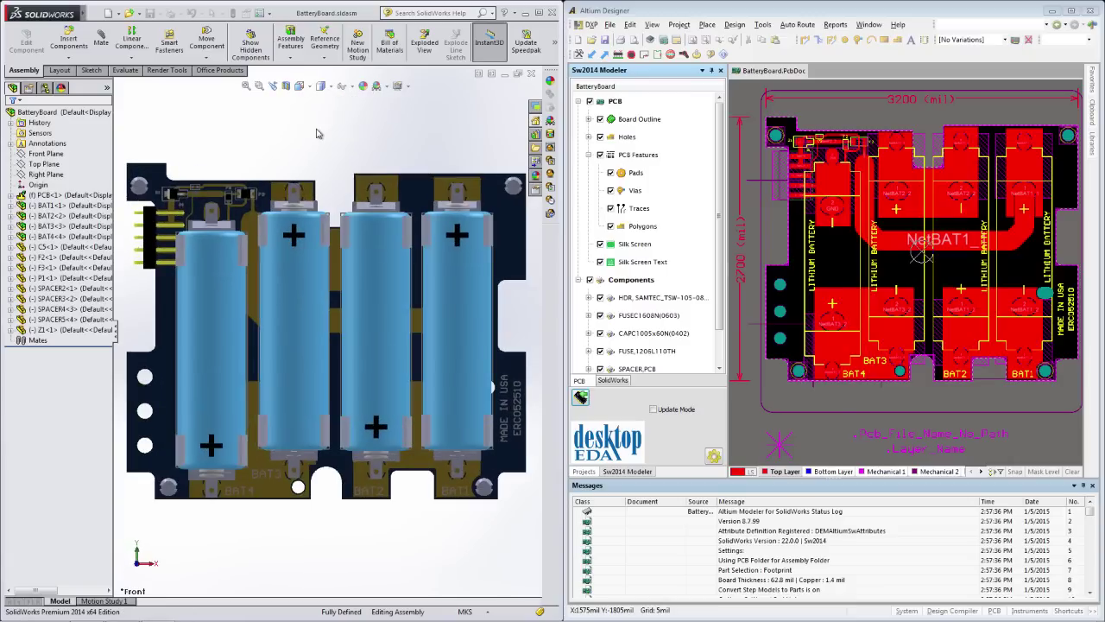
# - Suppress batteries BAT1 through BAT4
pyautogui.click(69, 206)
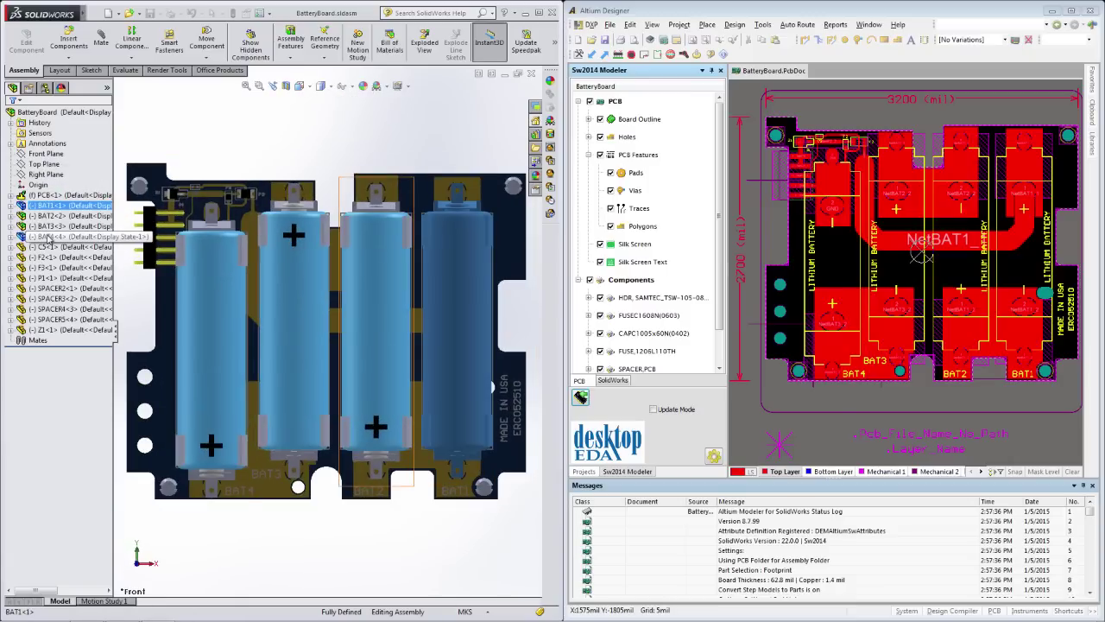
pyautogui.keyDown('shift'); pyautogui.click(49, 236); pyautogui.keyUp('shift')
pyautogui.rightClick(49, 237)
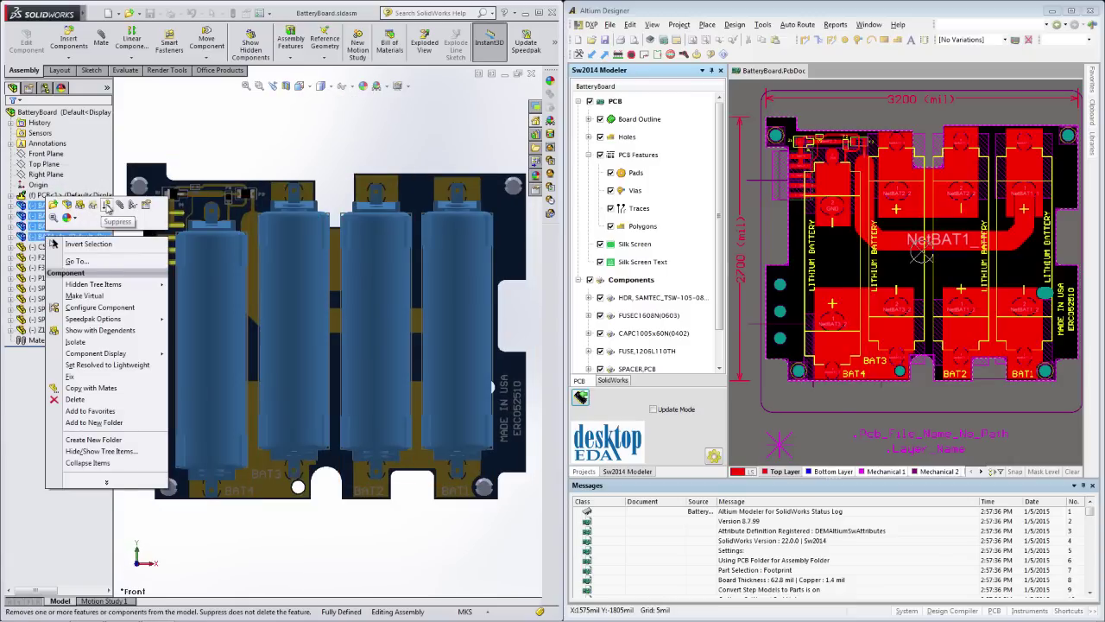
pyautogui.click(107, 207)
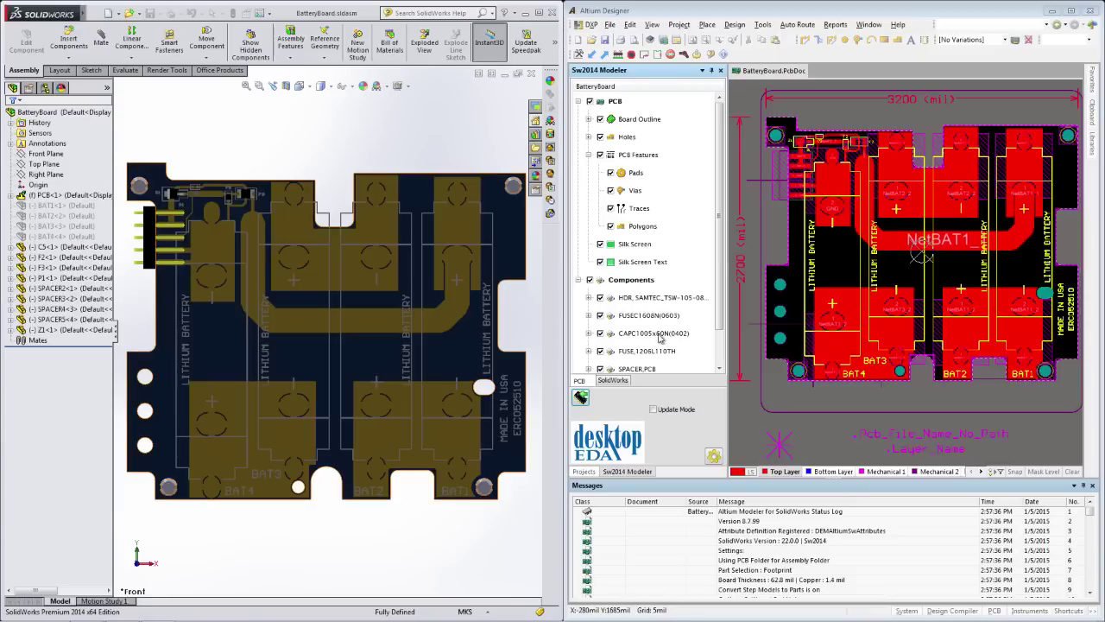
# - Switch the Altium board to 3D view and unsuppress BAT1–BAT4 in SOLIDWORKS
pyautogui.click(743, 417)
pyautogui.press('3')
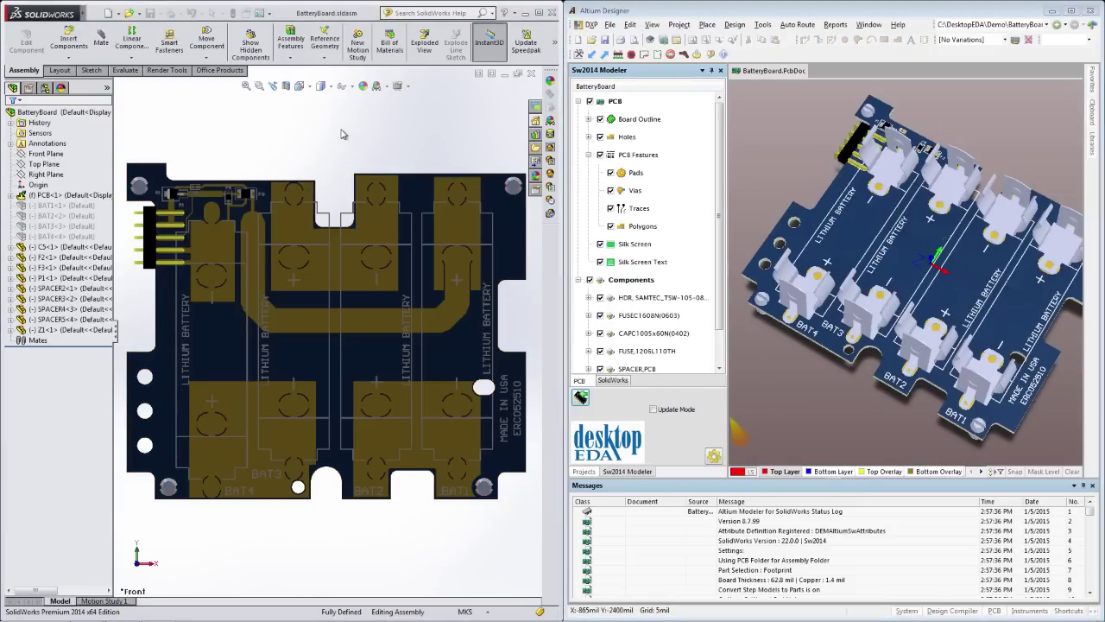
pyautogui.click(60, 206)
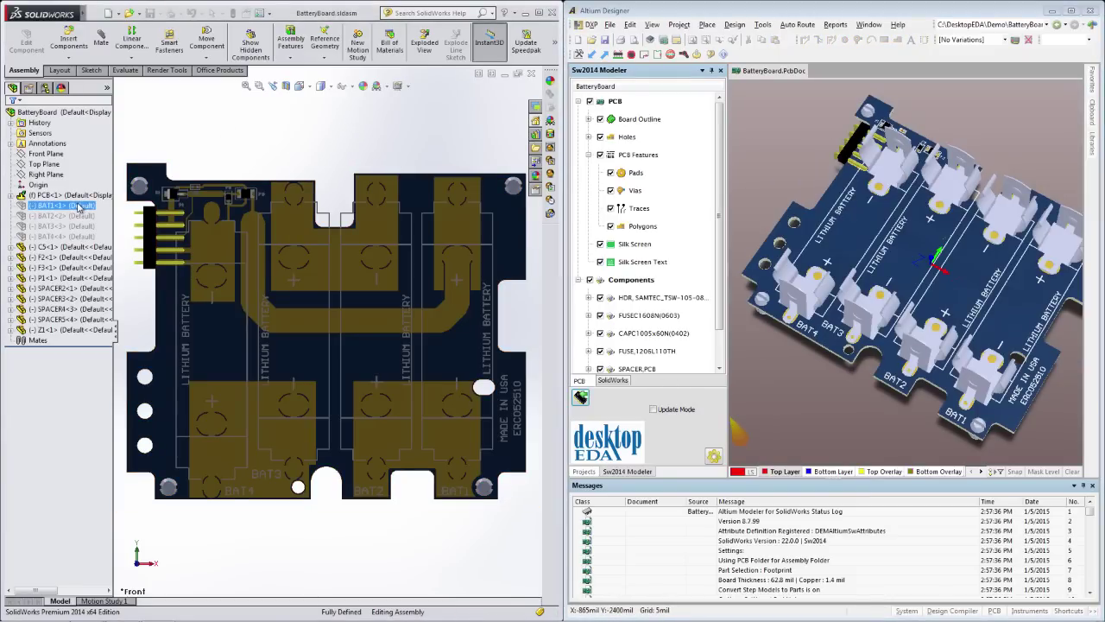
pyautogui.keyDown('shift'); pyautogui.click(76, 237); pyautogui.keyUp('shift')
pyautogui.rightClick(76, 239)
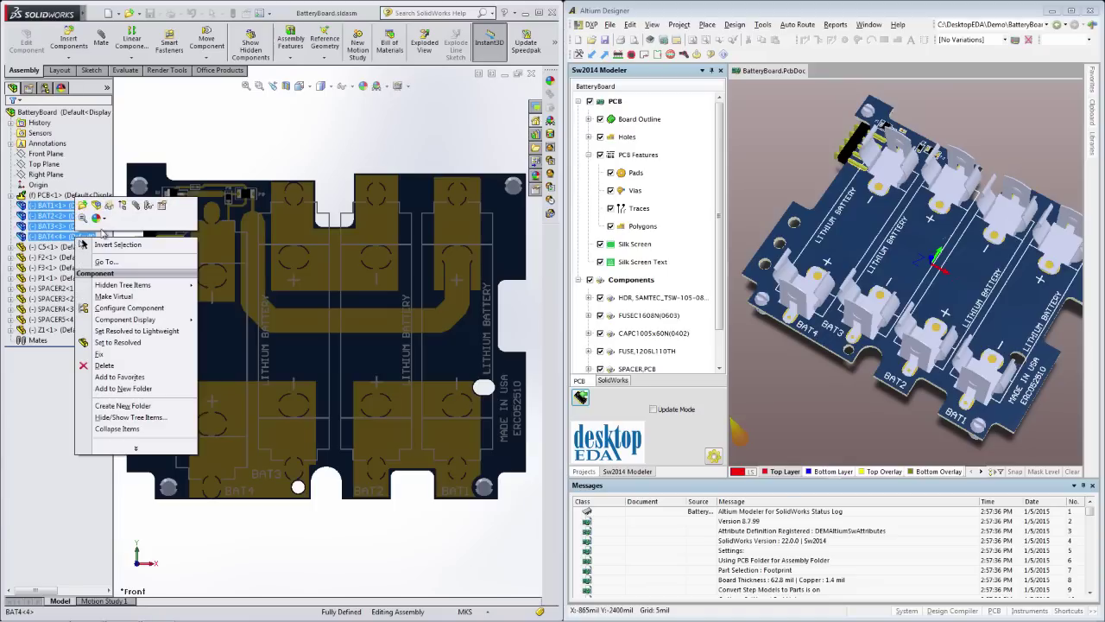
pyautogui.click(123, 201)
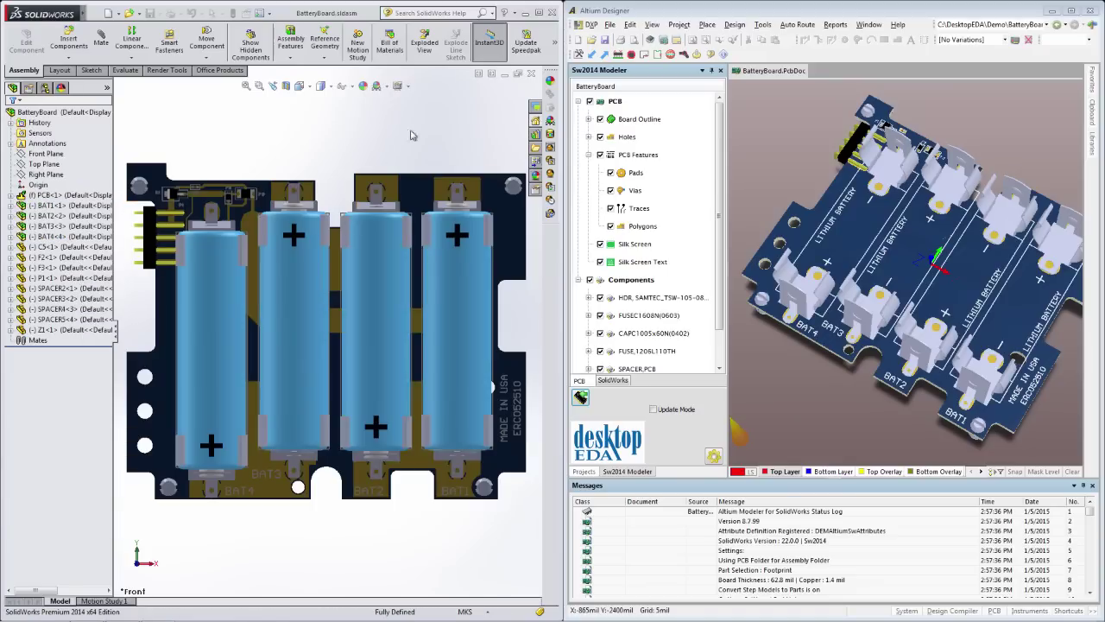
# - Push the board updates from Altium to SOLIDWORKS and hide the feature tree
pyautogui.click(657, 410)
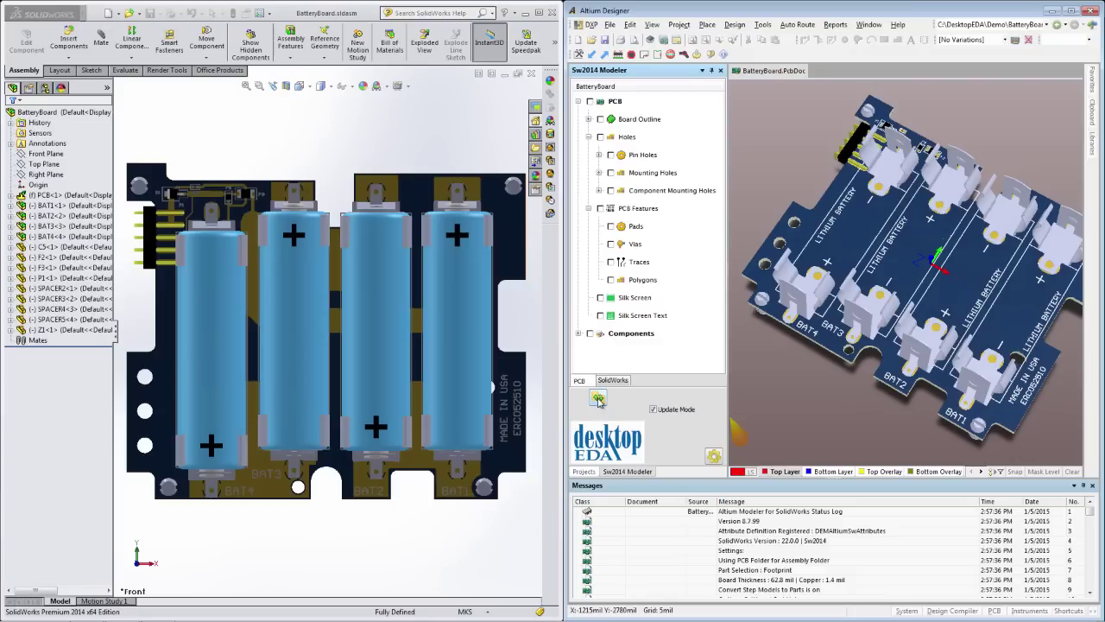
pyautogui.click(598, 398)
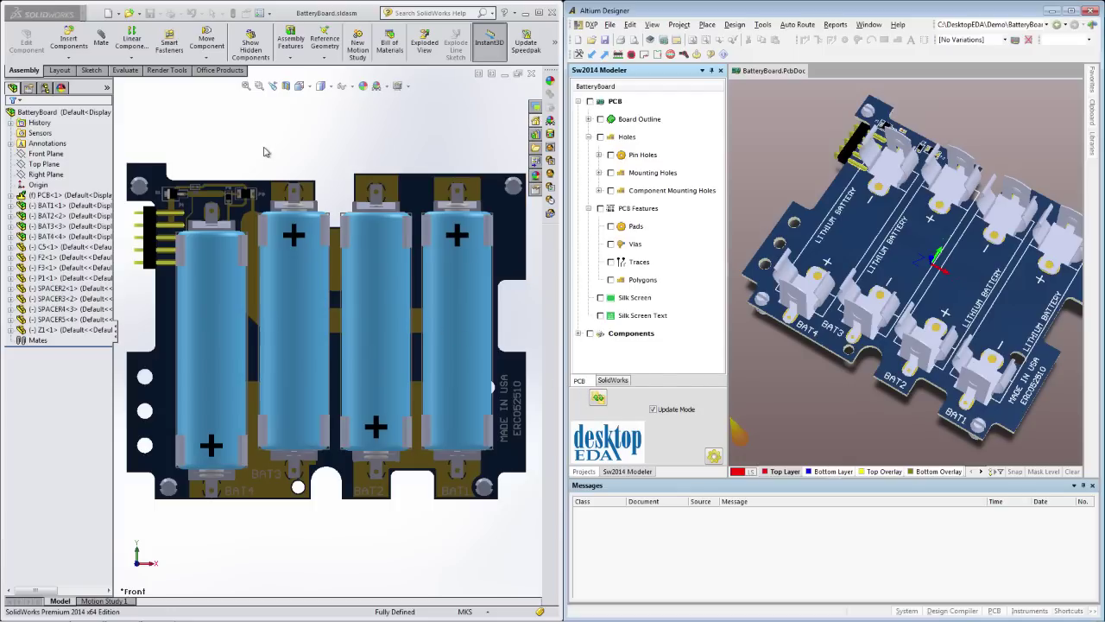
pyautogui.click(116, 332)
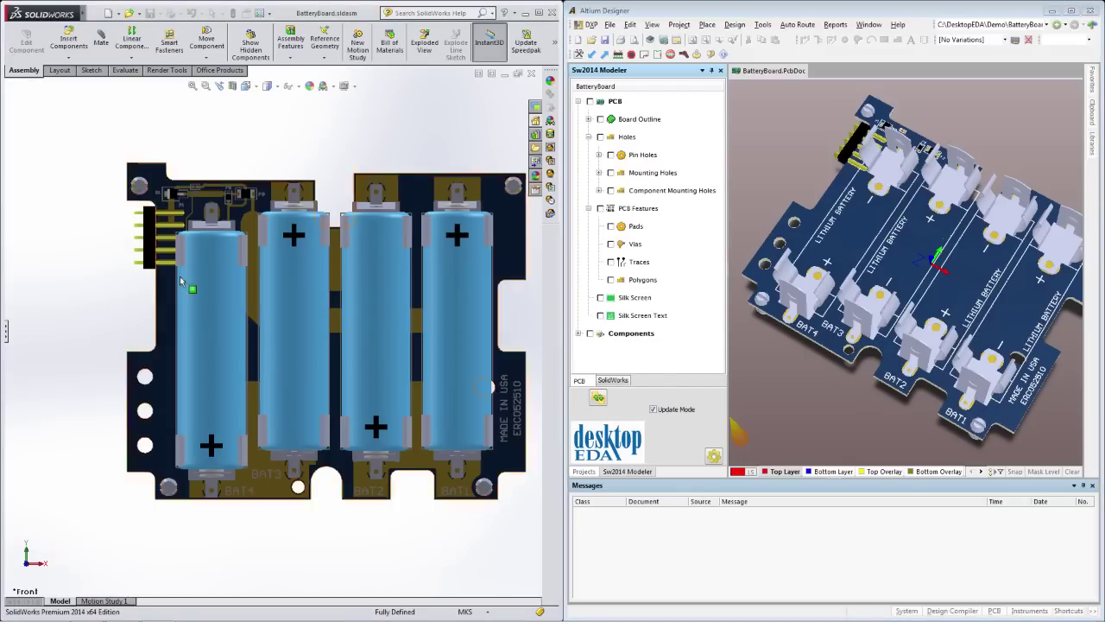
# - Zoom in on the assembly in Isometric view and open the PhotoView 360 preview
pyautogui.click(250, 87)
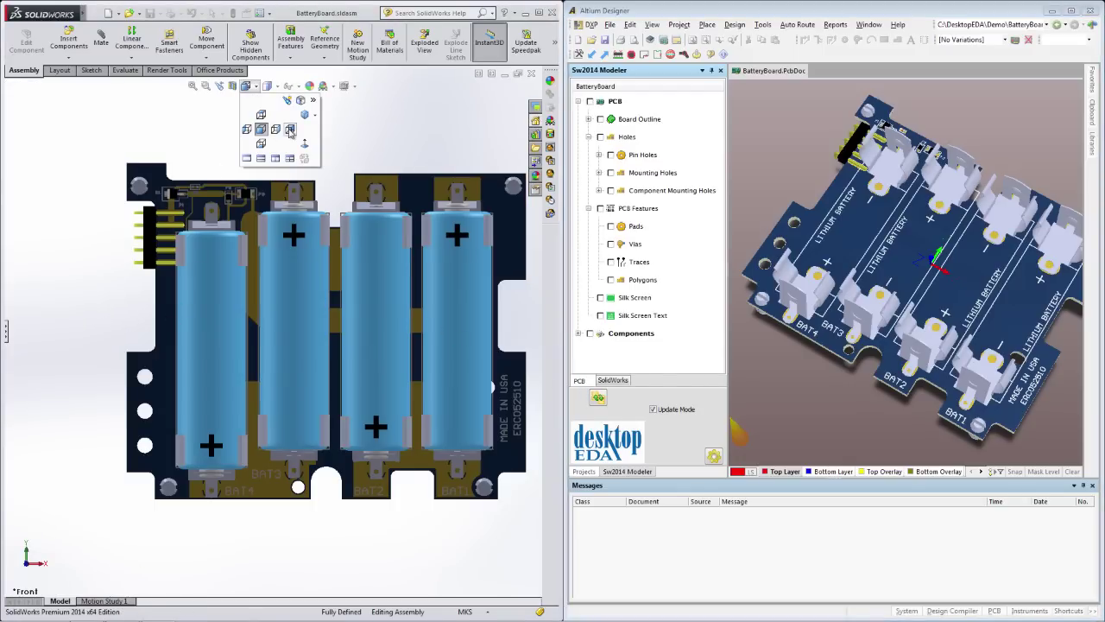
pyautogui.click(308, 115)
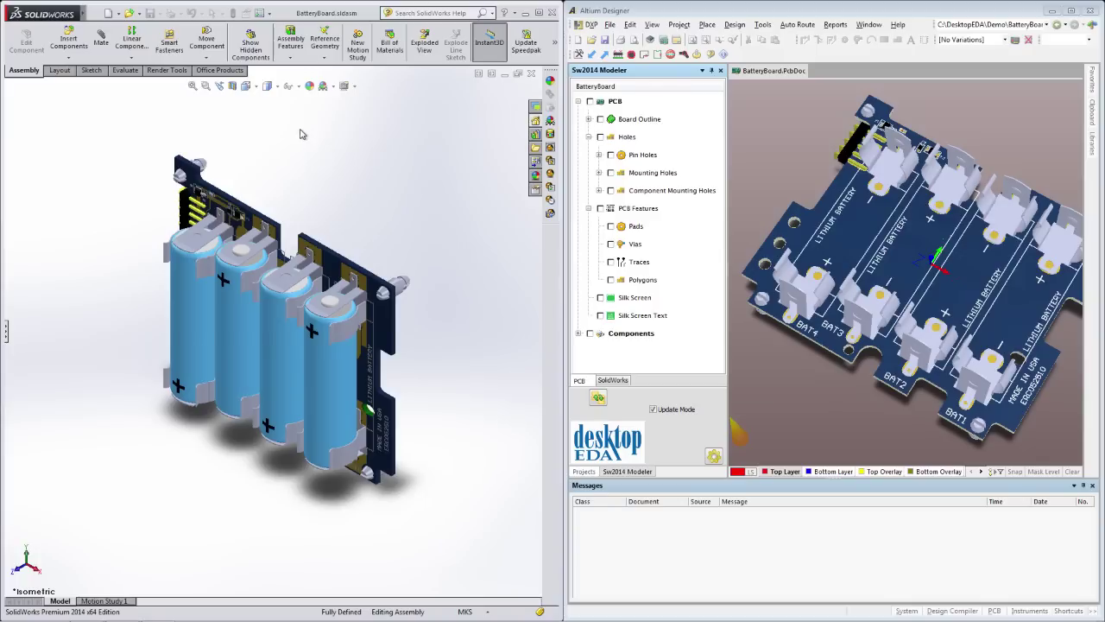
pyautogui.scroll(-3, 293, 313)
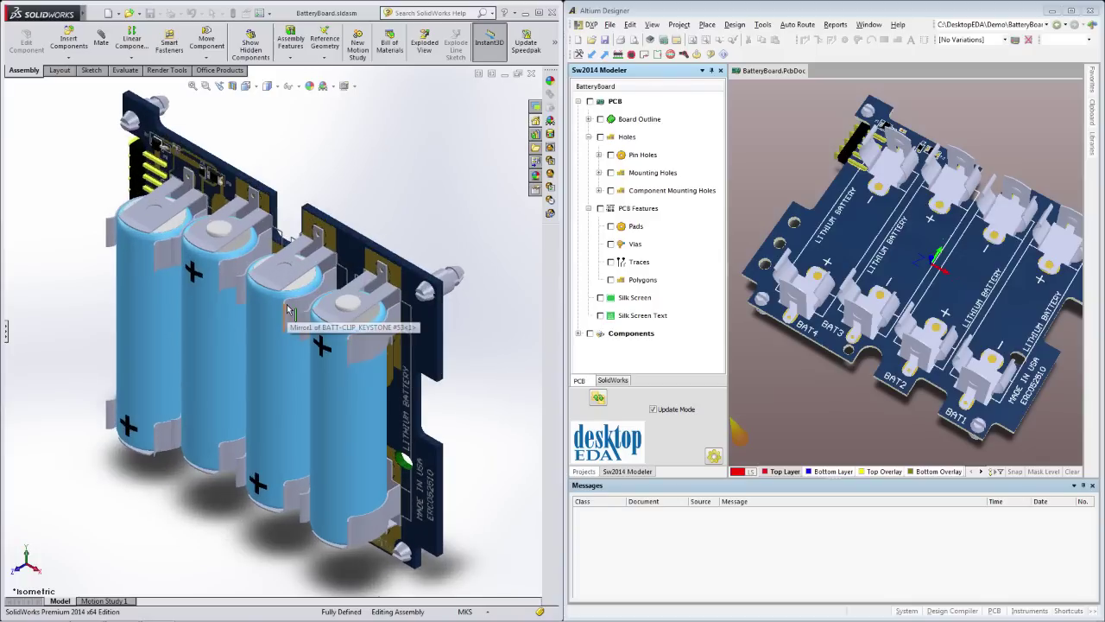
pyautogui.click(551, 174)
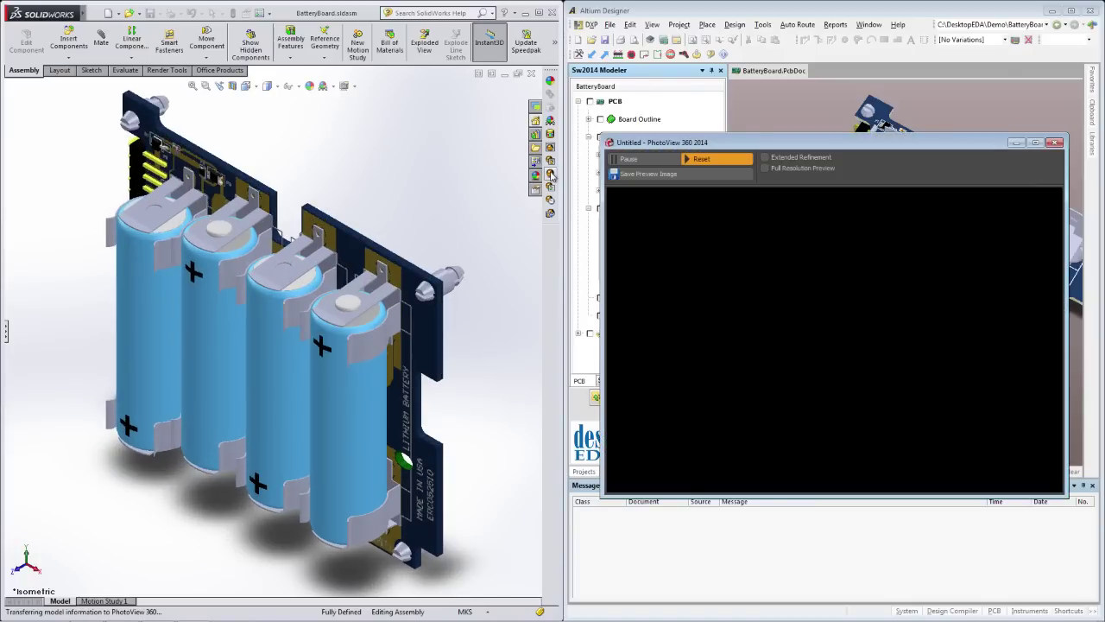
# - Run a PhotoView 360 final render and view the image at 100% zoom
pyautogui.click(550, 174)
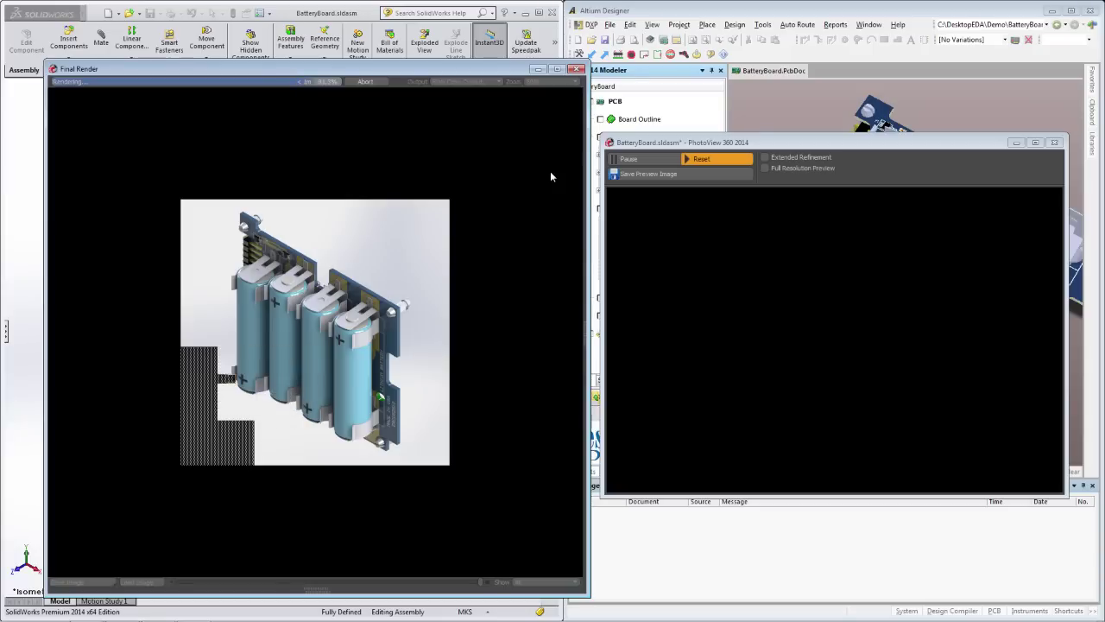
pyautogui.click(573, 81)
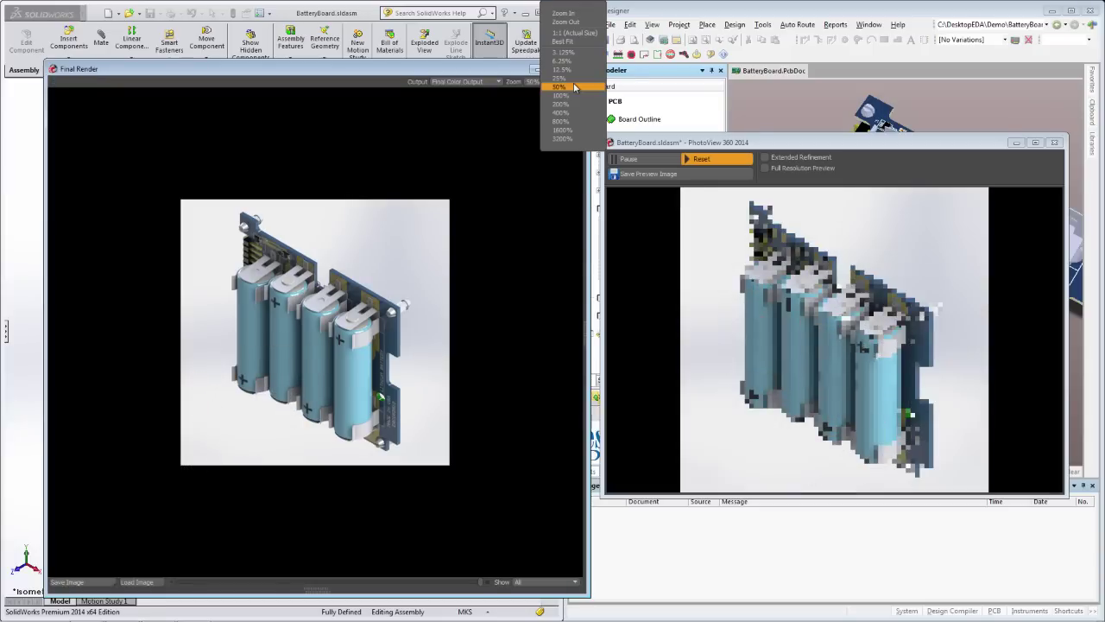
pyautogui.click(563, 95)
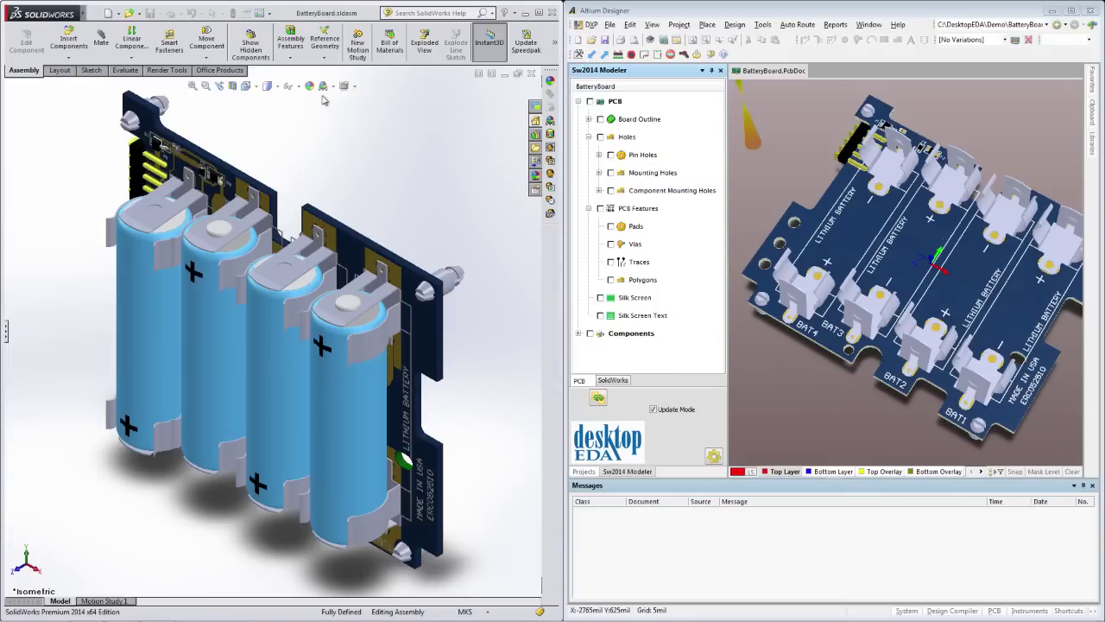
# - Save the assembly as BatteryBoard.PDF in 3D PDF format, viewing it after saving
pyautogui.click(95, 13)
pyautogui.click(129, 110)
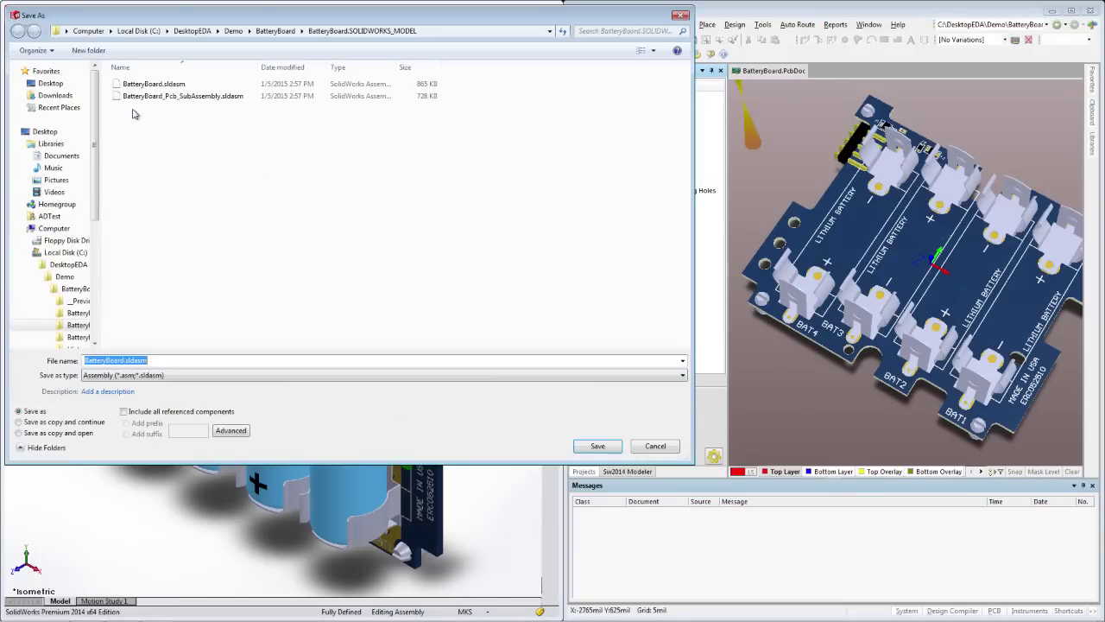
pyautogui.click(103, 375)
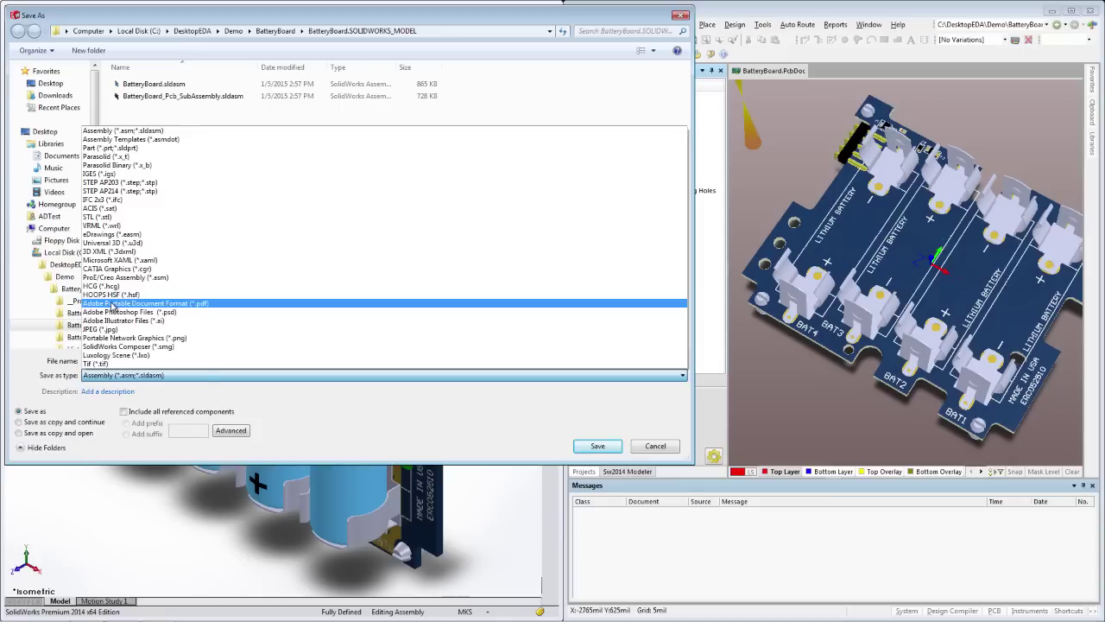
pyautogui.click(121, 308)
pyautogui.click(97, 441)
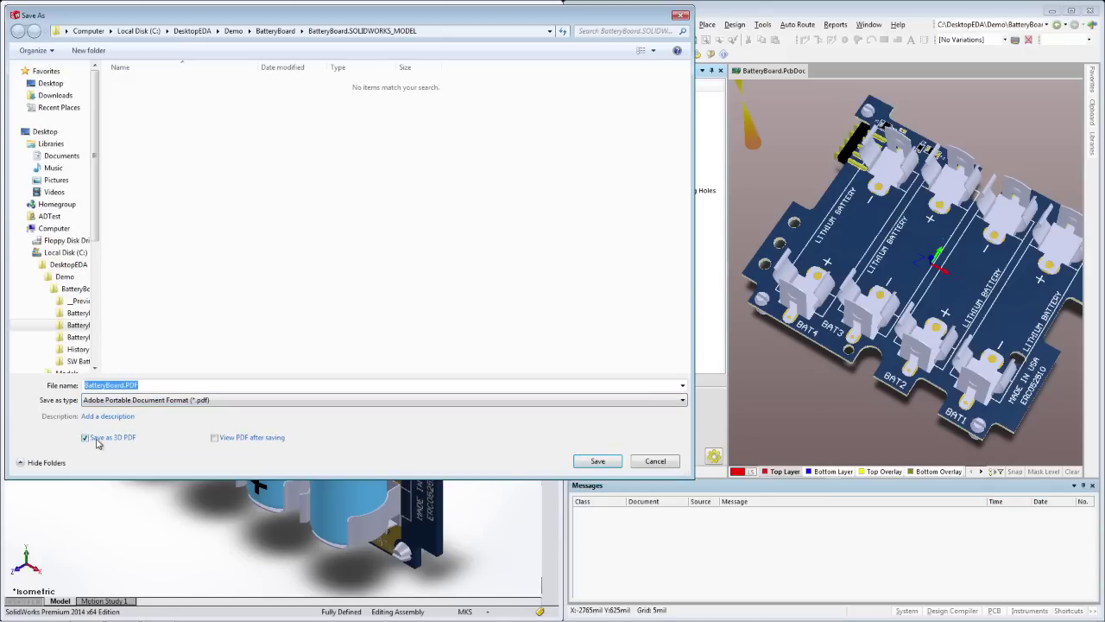
pyautogui.click(222, 436)
pyautogui.click(596, 465)
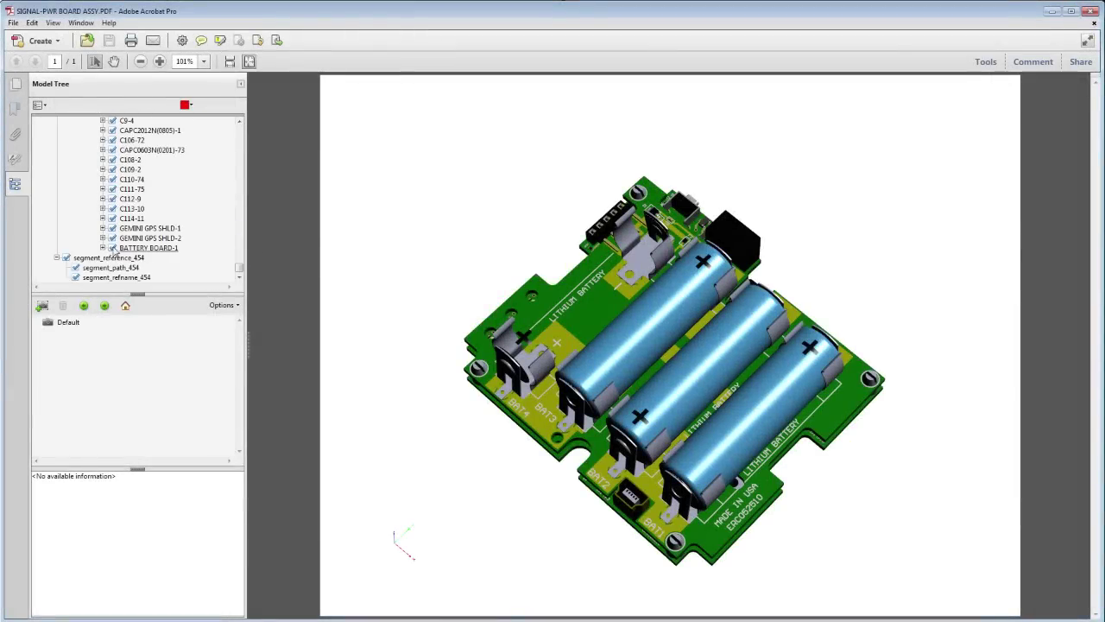
# - Orbit and zoom the 3D PDF model to a top-down board view and open Comment tools
pyautogui.moveTo(730, 378); pyautogui.dragTo(844, 418)
pyautogui.scroll(5, 687, 352)
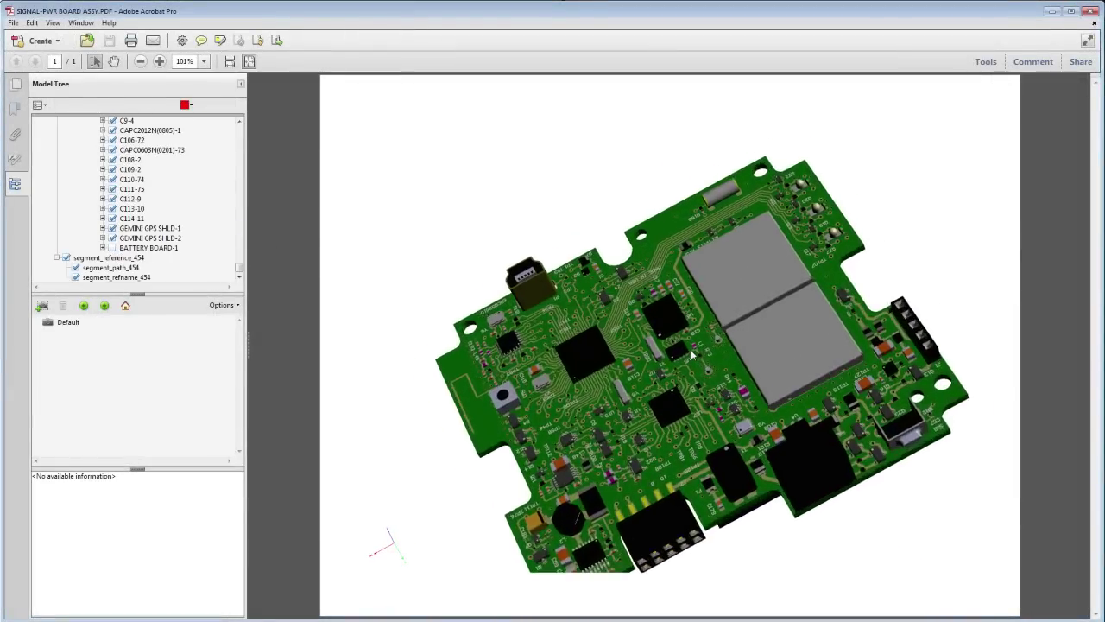
pyautogui.scroll(-3, 689, 353)
pyautogui.scroll(-1, 693, 352)
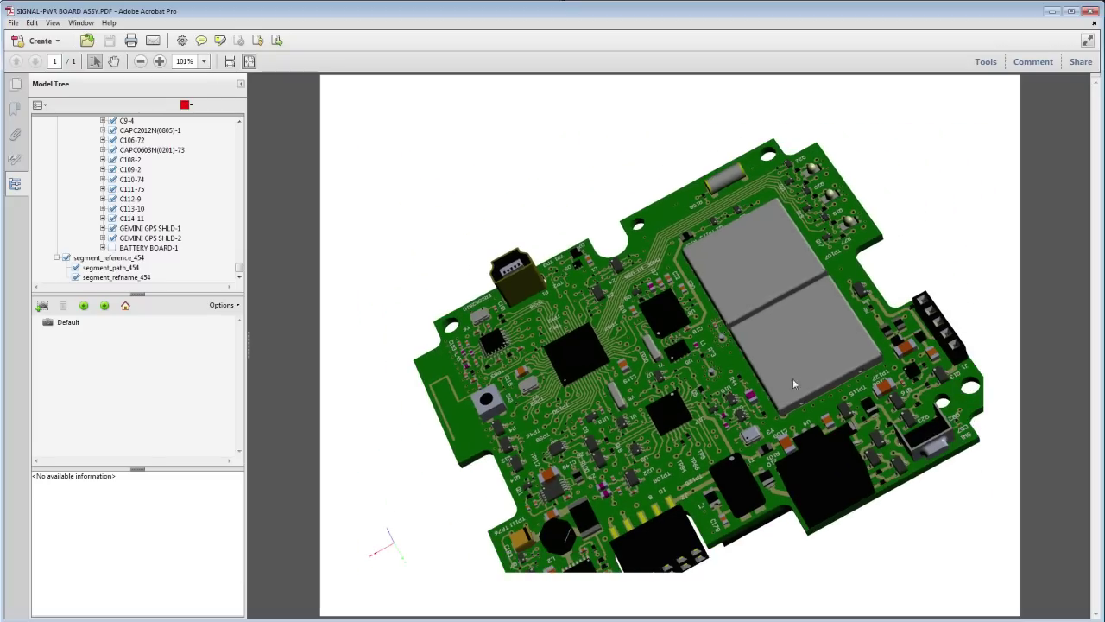
pyautogui.moveTo(794, 384); pyautogui.dragTo(999, 202)
pyautogui.click(1033, 61)
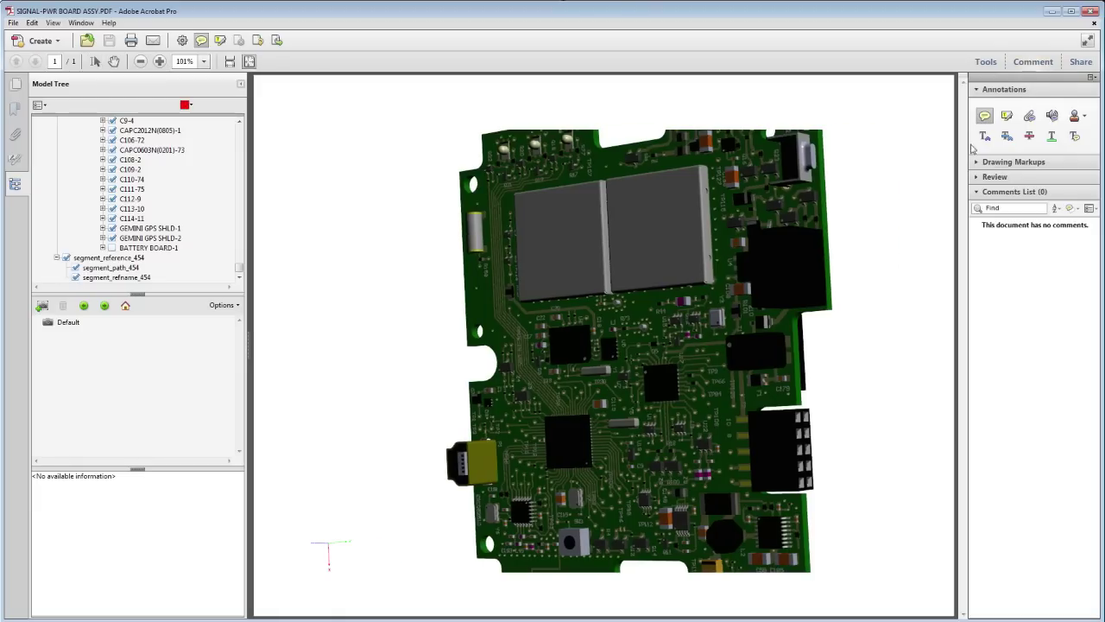
# - Add the sticky note 'This is a female connector!' on the right-hand connector
pyautogui.click(787, 449)
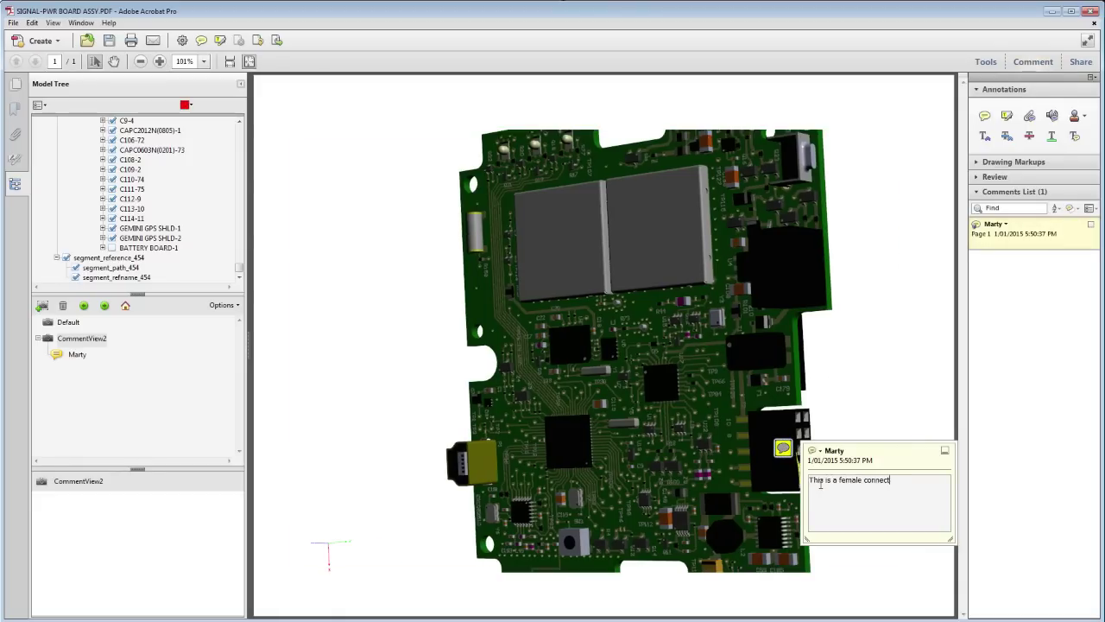
pyautogui.click(874, 416)
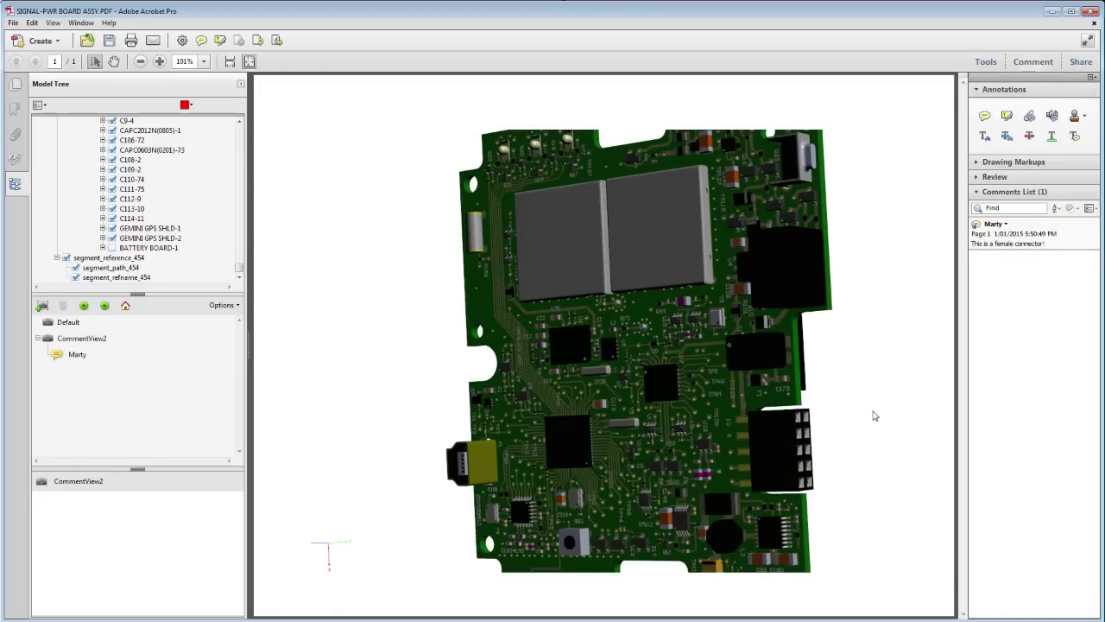
pyautogui.click(798, 449)
pyautogui.click(1012, 245)
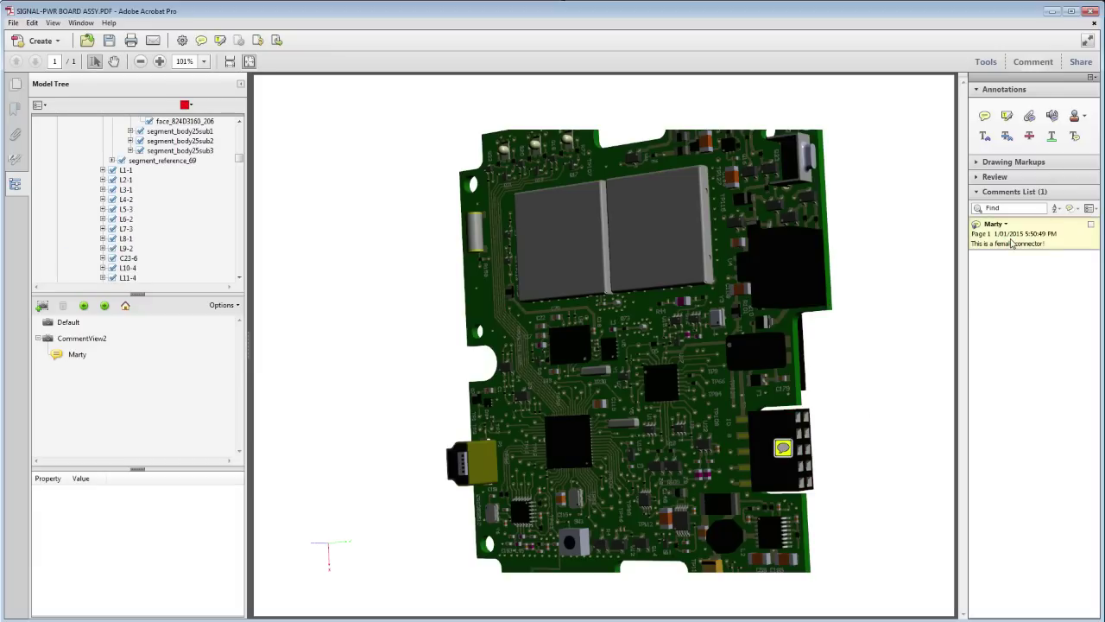
# - Add the RF shield note 'Ensure RF Shields are fully enclosed' and save the PDF
pyautogui.moveTo(783, 448)
pyautogui.click(985, 115)
pyautogui.click(651, 224)
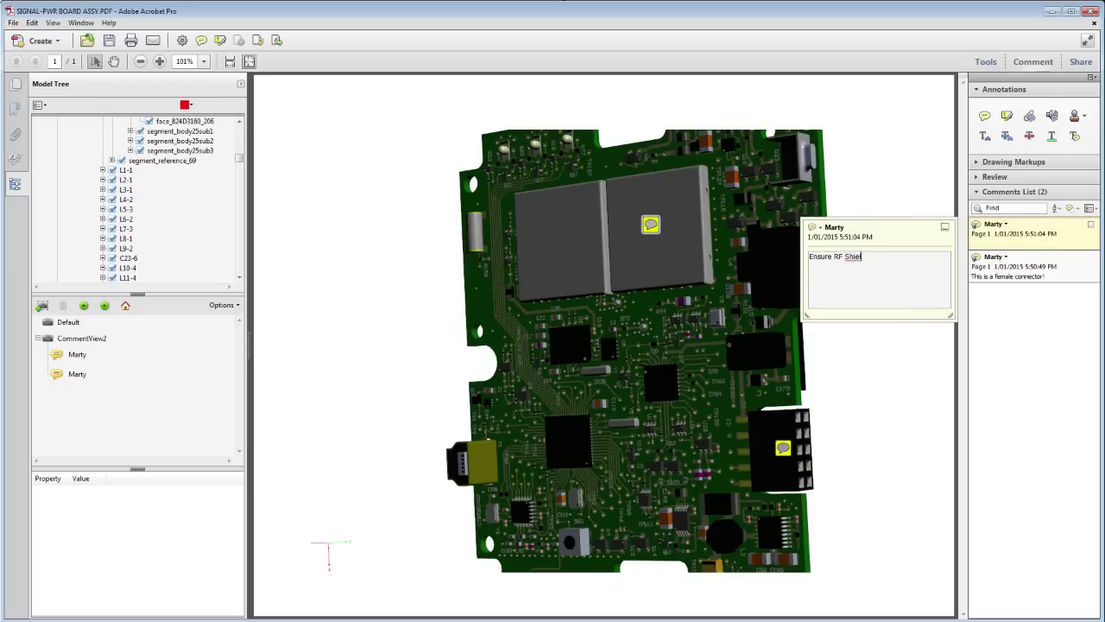
pyautogui.write('Ensure RF Shields are fullyt')
pyautogui.write(' enclosed')
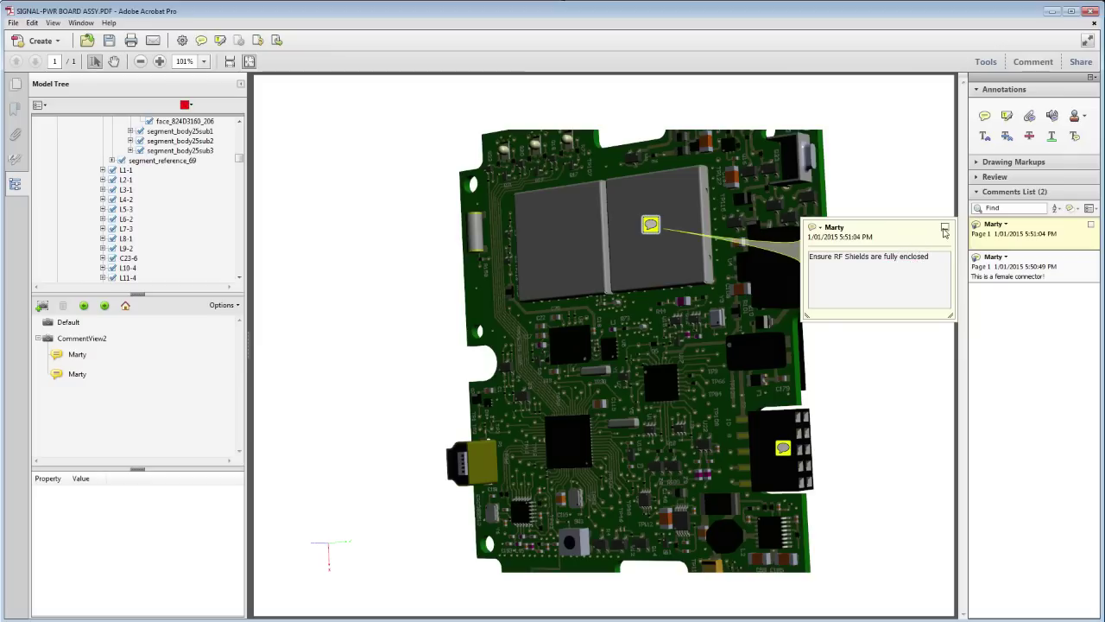
pyautogui.click(944, 228)
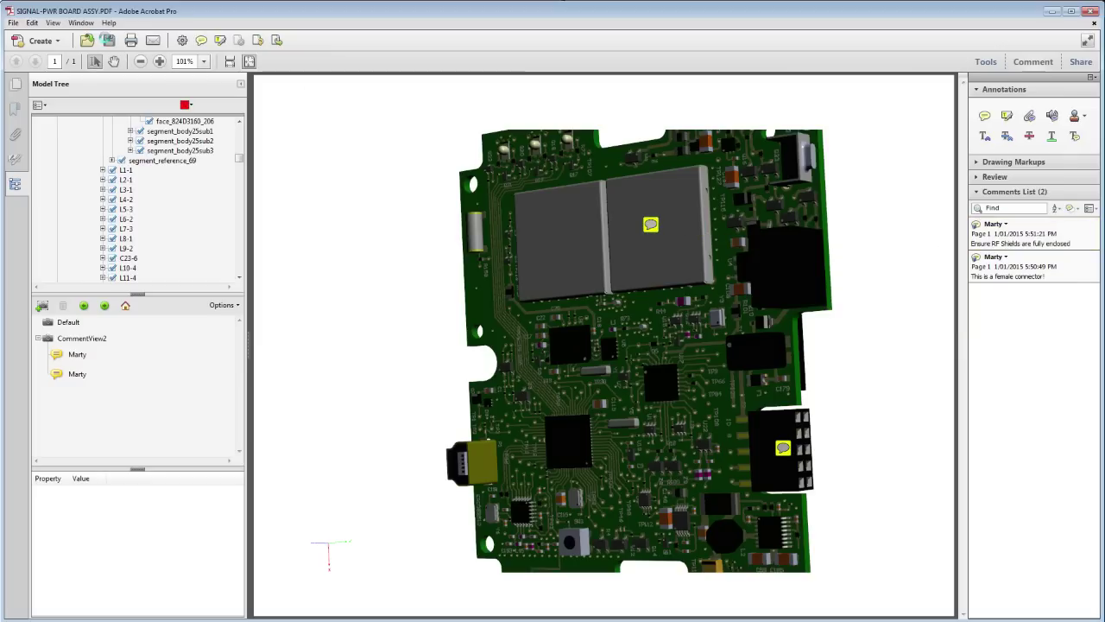
pyautogui.click(109, 40)
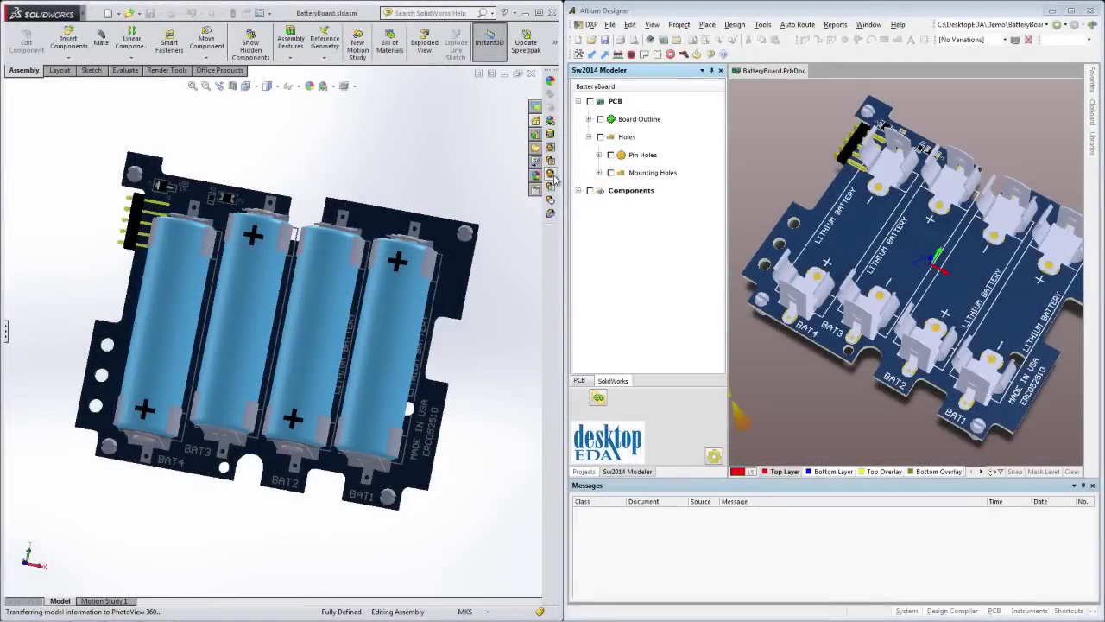